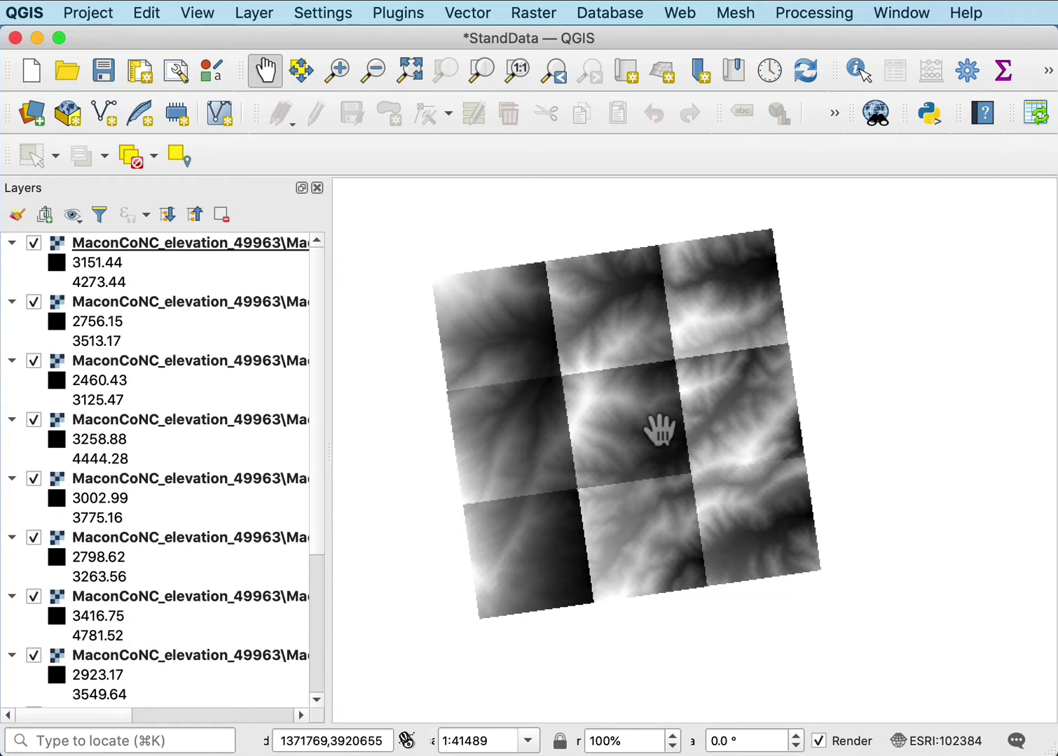
Open the Raster Merge tool from the Miscellaneous menu
click(33, 244)
click(33, 245)
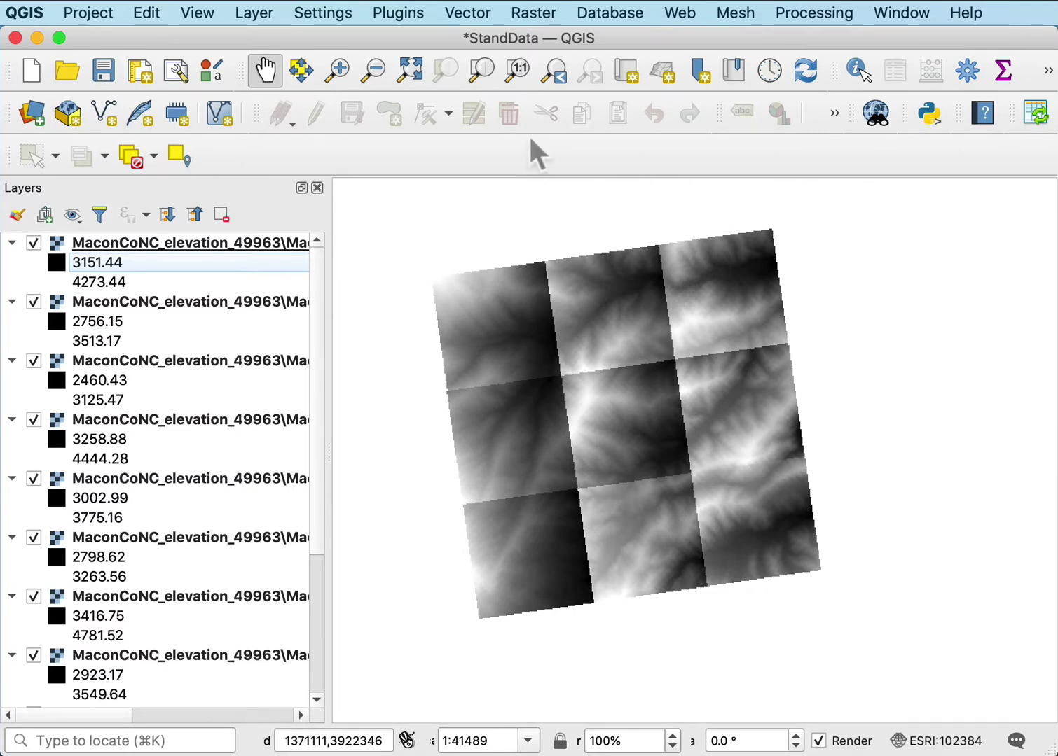
click(539, 15)
mouse_move(620, 156)
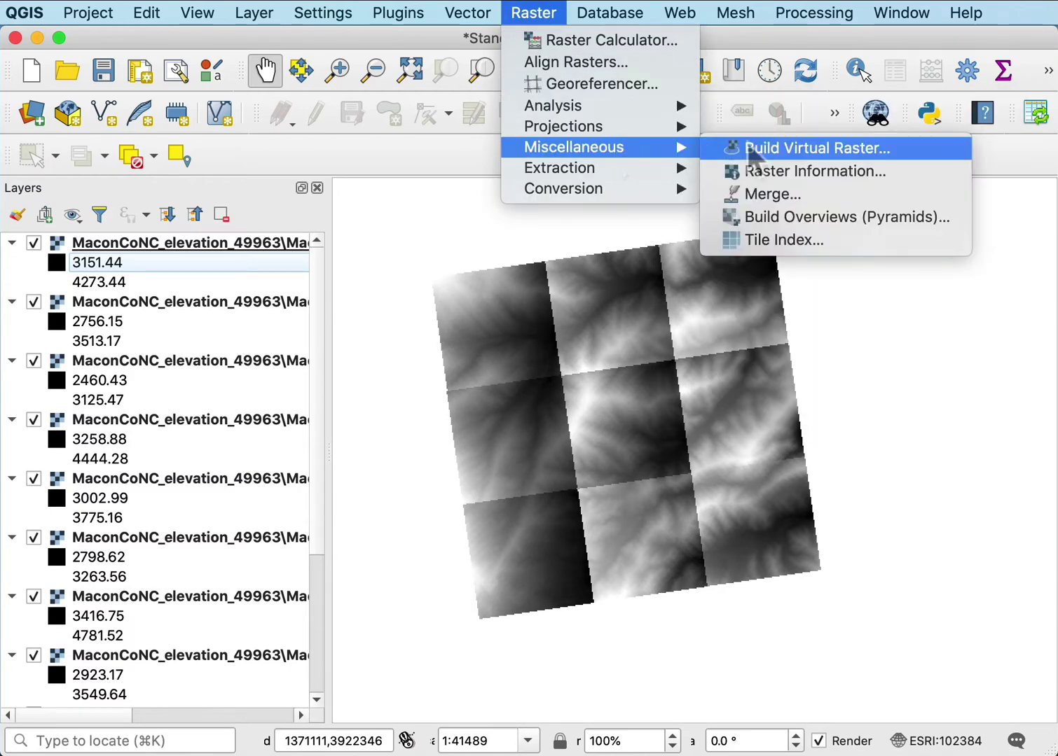
click(789, 194)
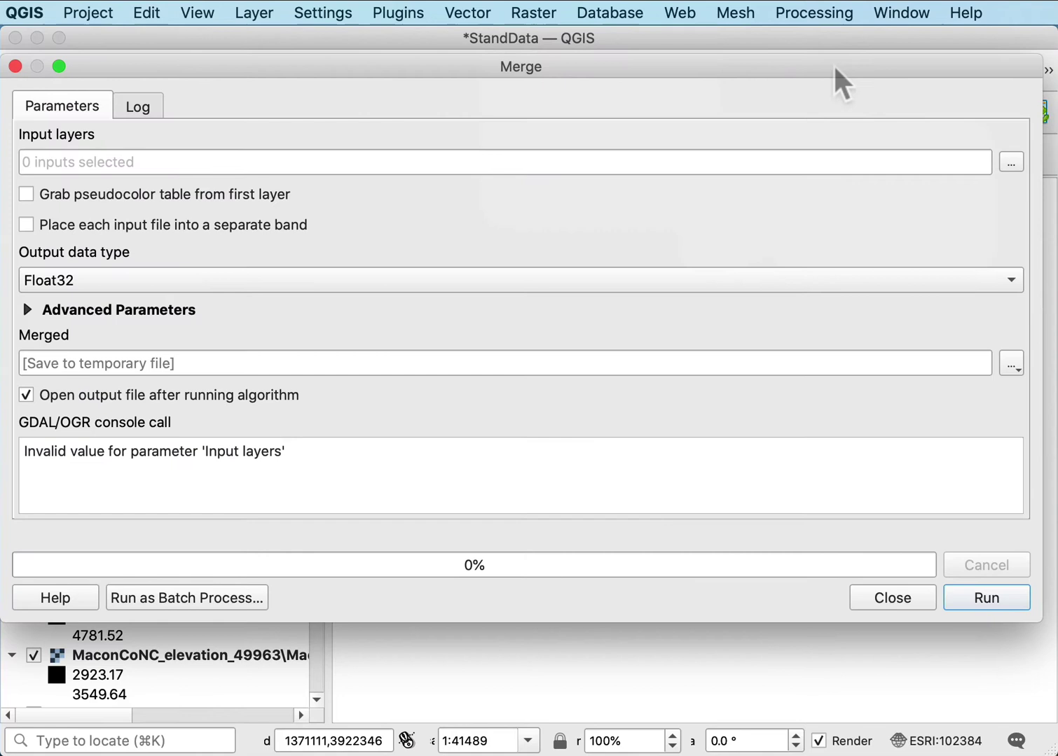
Select the nine MaconCoNC tiles (00656010 through 00656020) as the merge input layers
click(1010, 163)
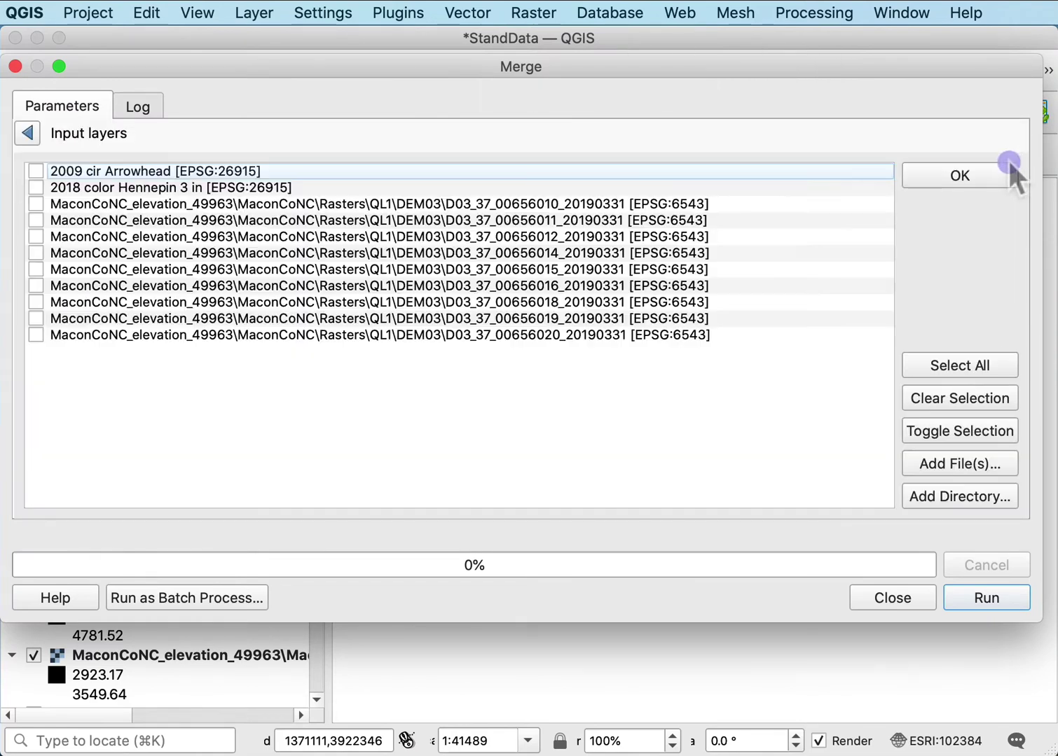
click(36, 204)
click(36, 221)
click(36, 238)
click(35, 253)
click(35, 269)
click(36, 285)
click(36, 301)
click(36, 319)
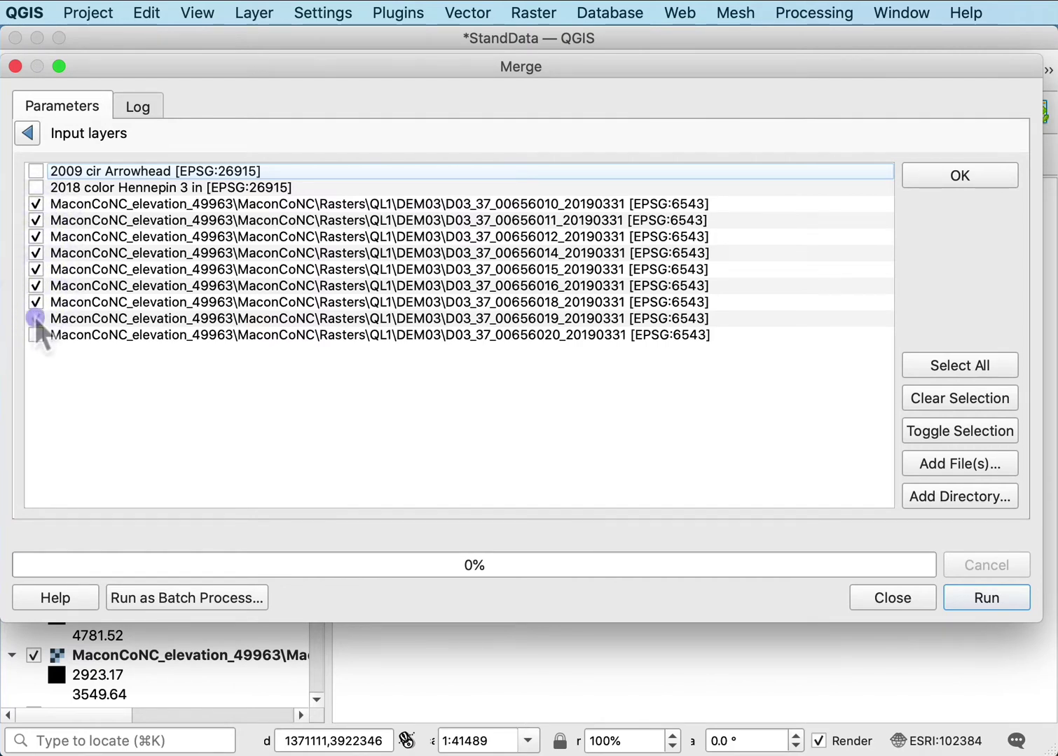
click(35, 334)
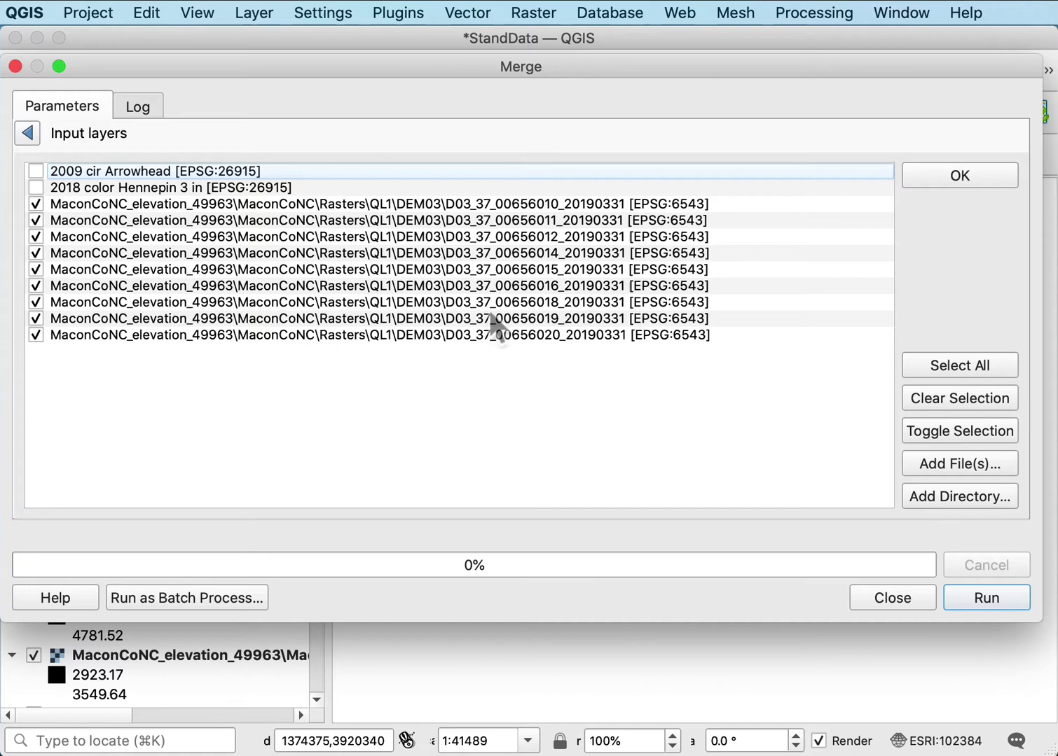
Run the merge to create the Merged raster from the nine tiles and close the tool
click(998, 599)
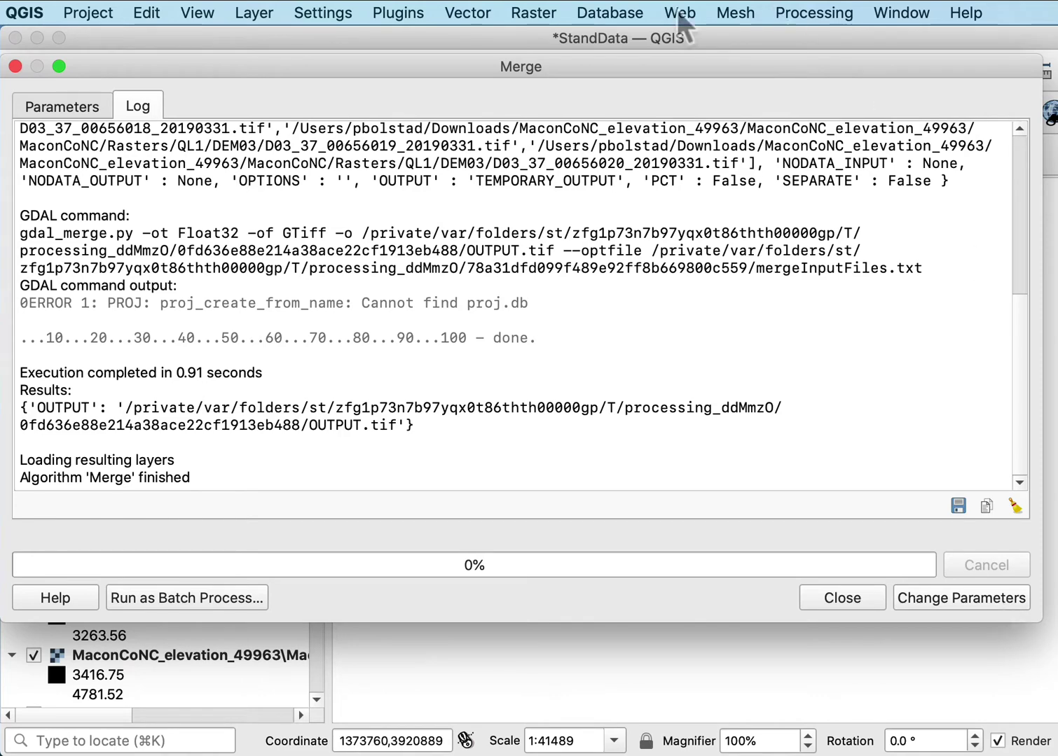
click(16, 66)
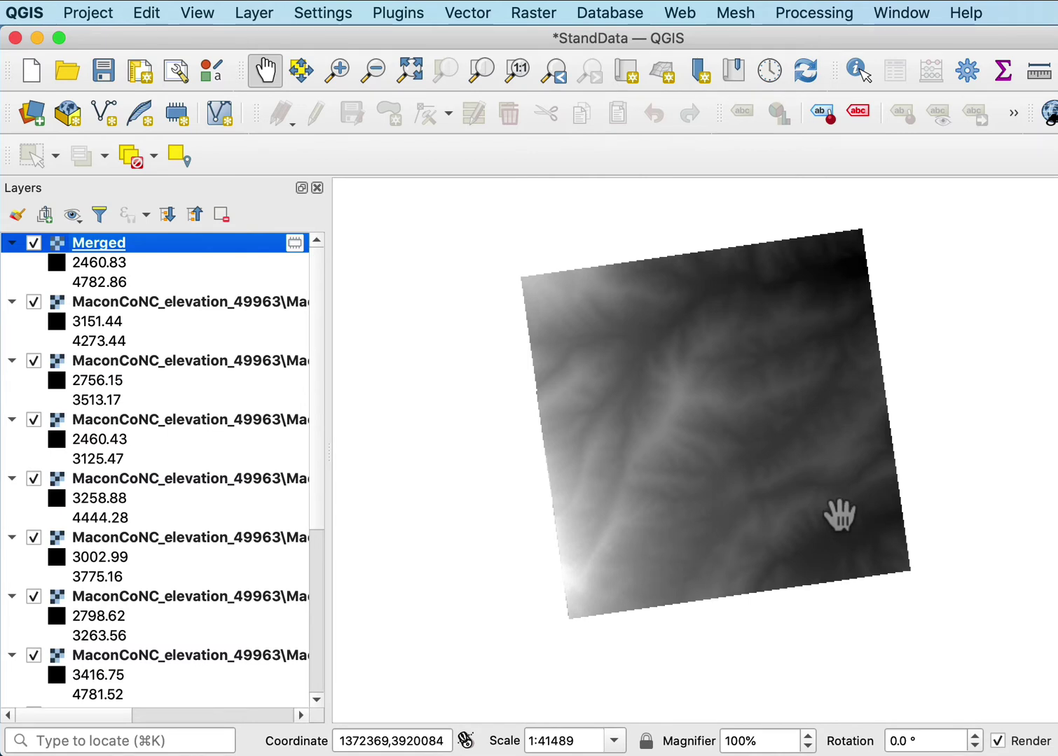
right_click(103, 247)
mouse_move(341, 595)
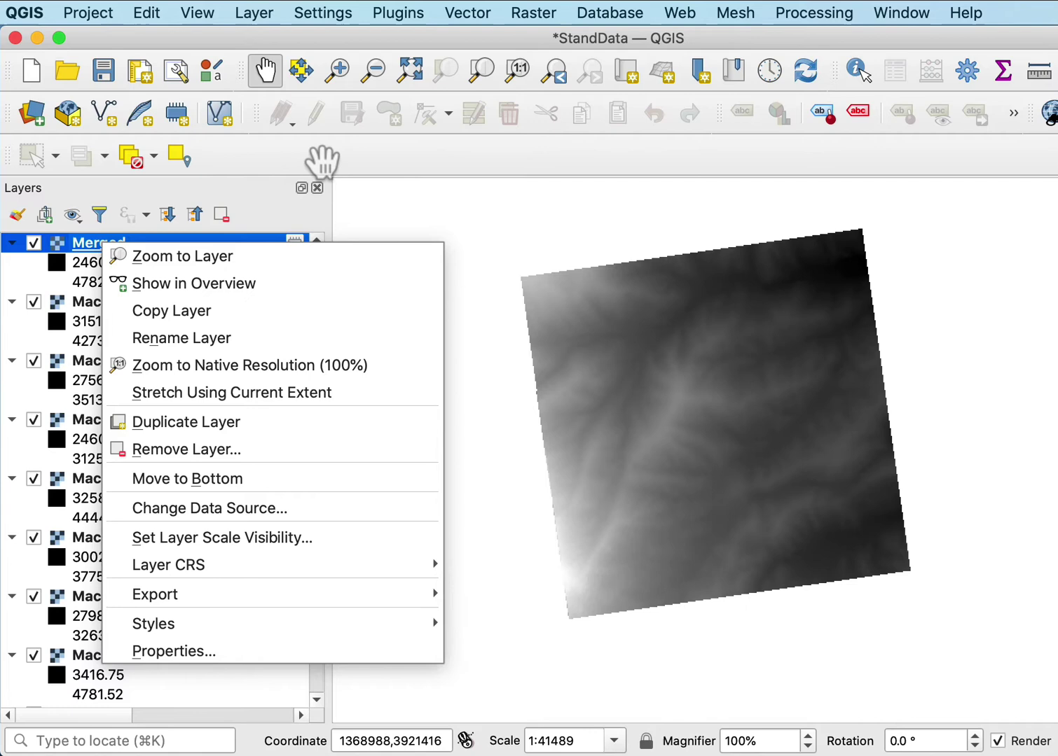
click(329, 159)
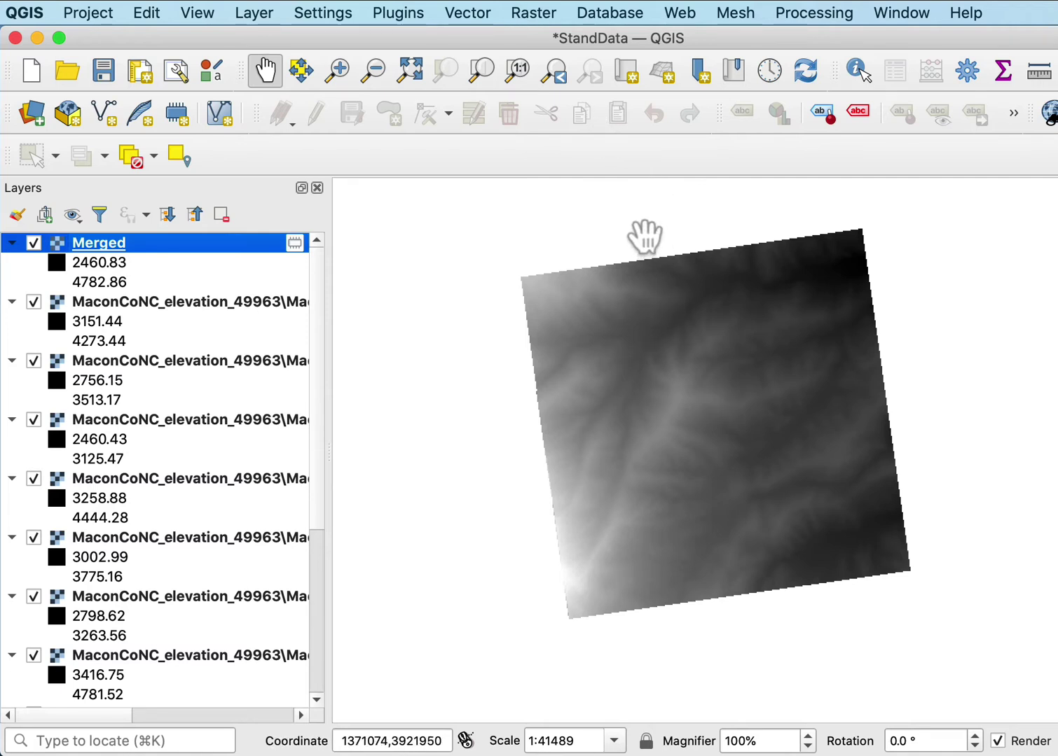
Open the Hillshade tool on Merged with default Z factor 1, azimuth 315, altitude 45
click(540, 16)
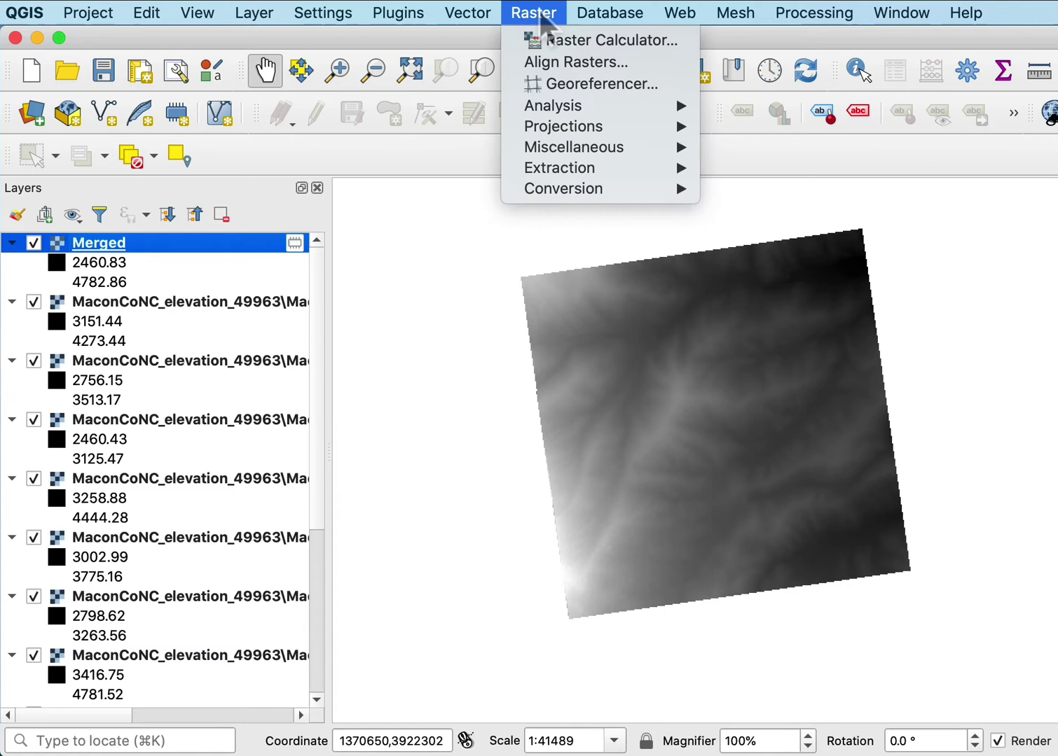
mouse_move(619, 111)
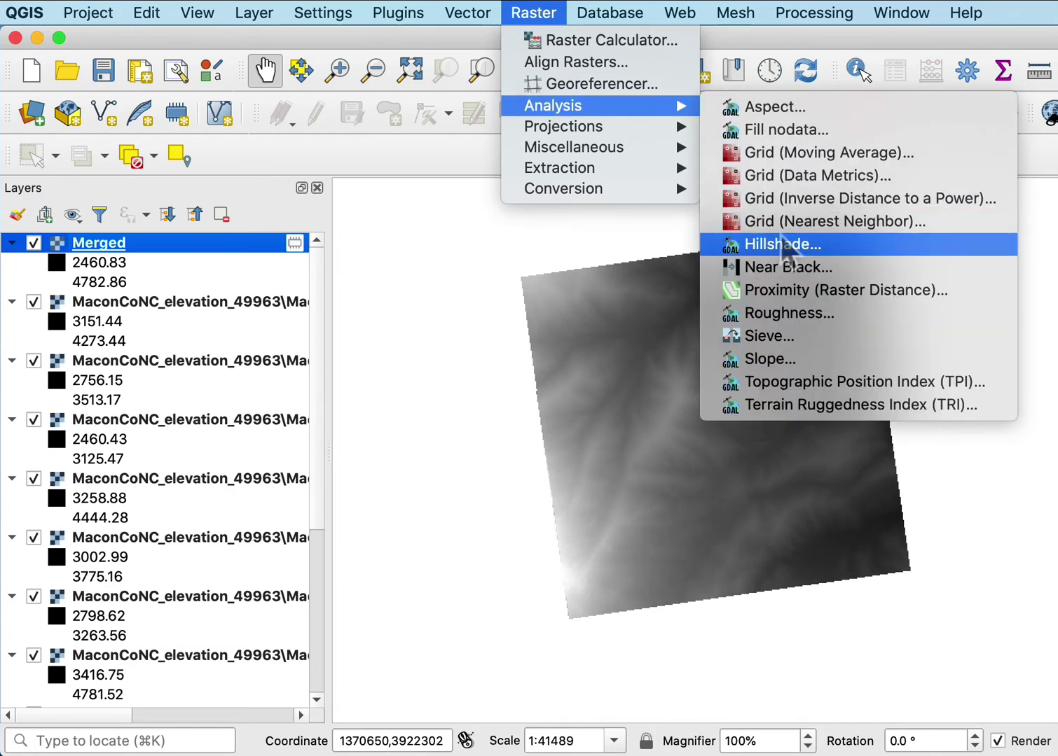
click(783, 244)
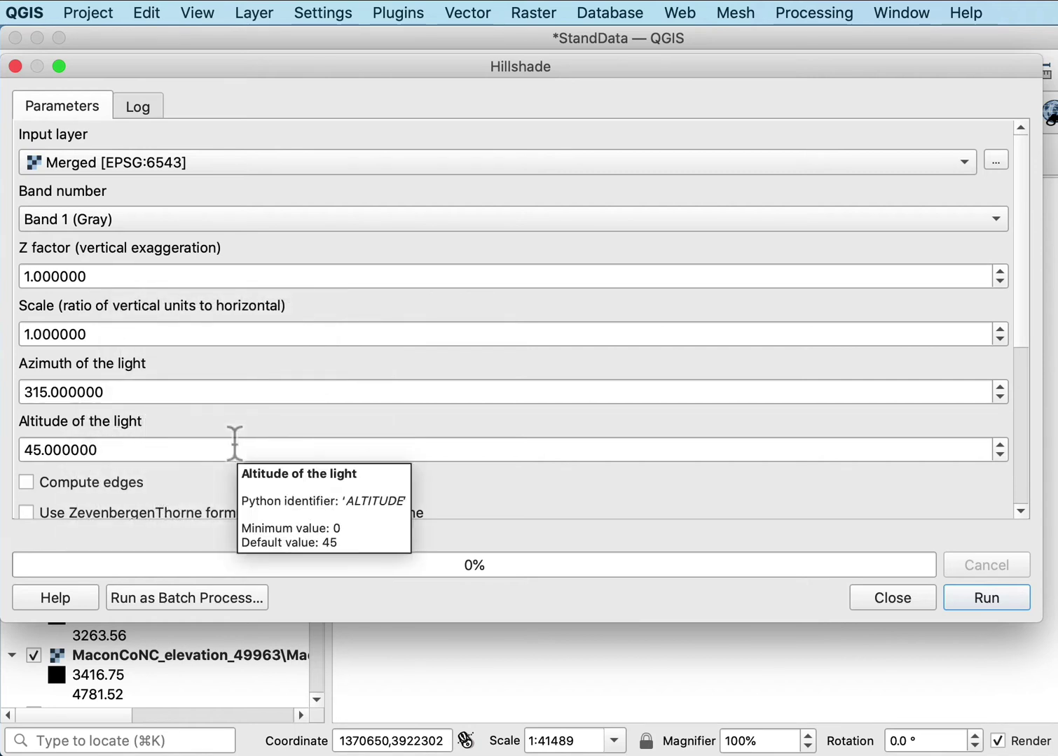
Generate the Hillshade layer from Merged and zoom in and out to inspect the relief
click(995, 600)
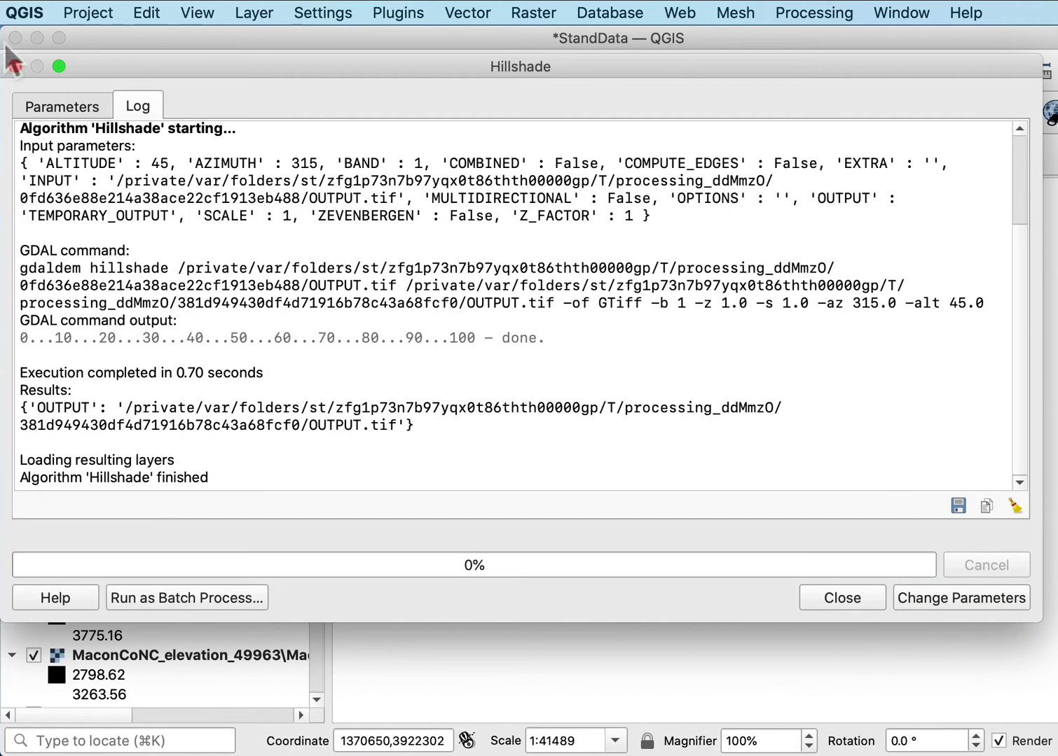
click(15, 67)
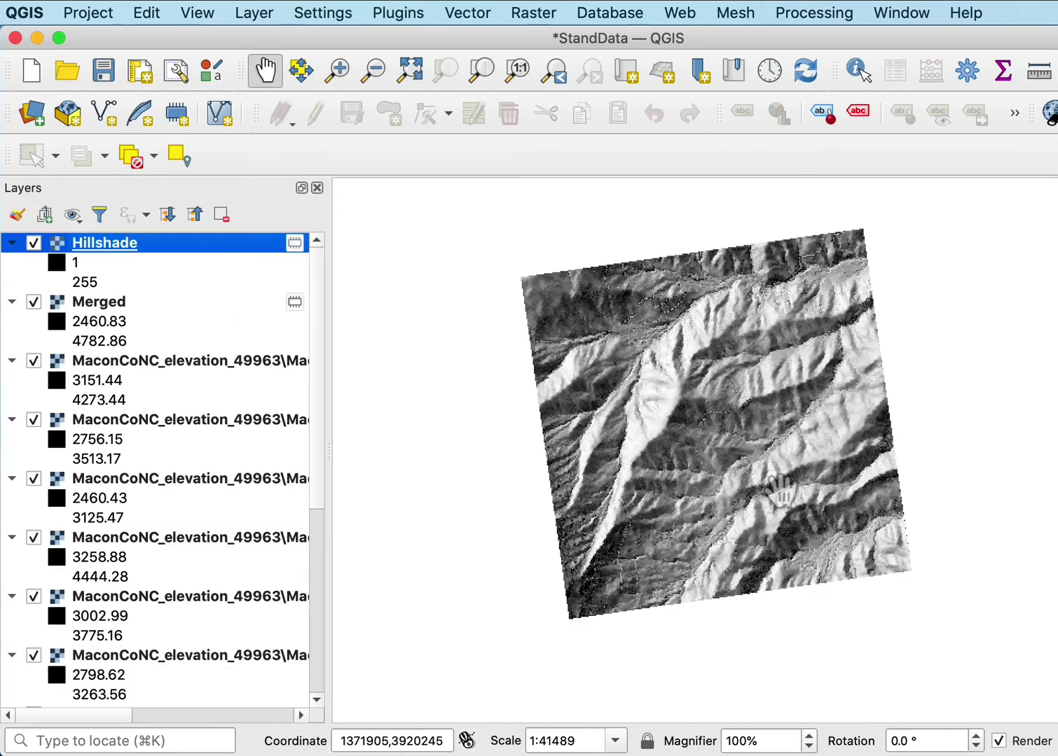
scroll(725, 422, up, 1)
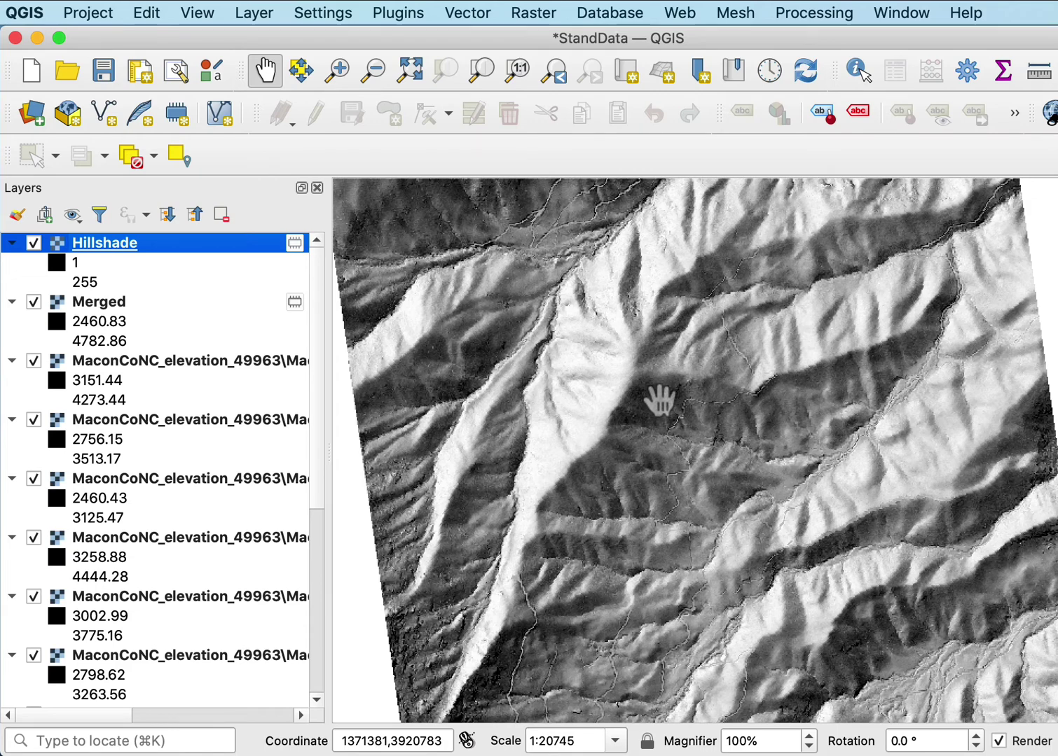
scroll(658, 401, down, 1)
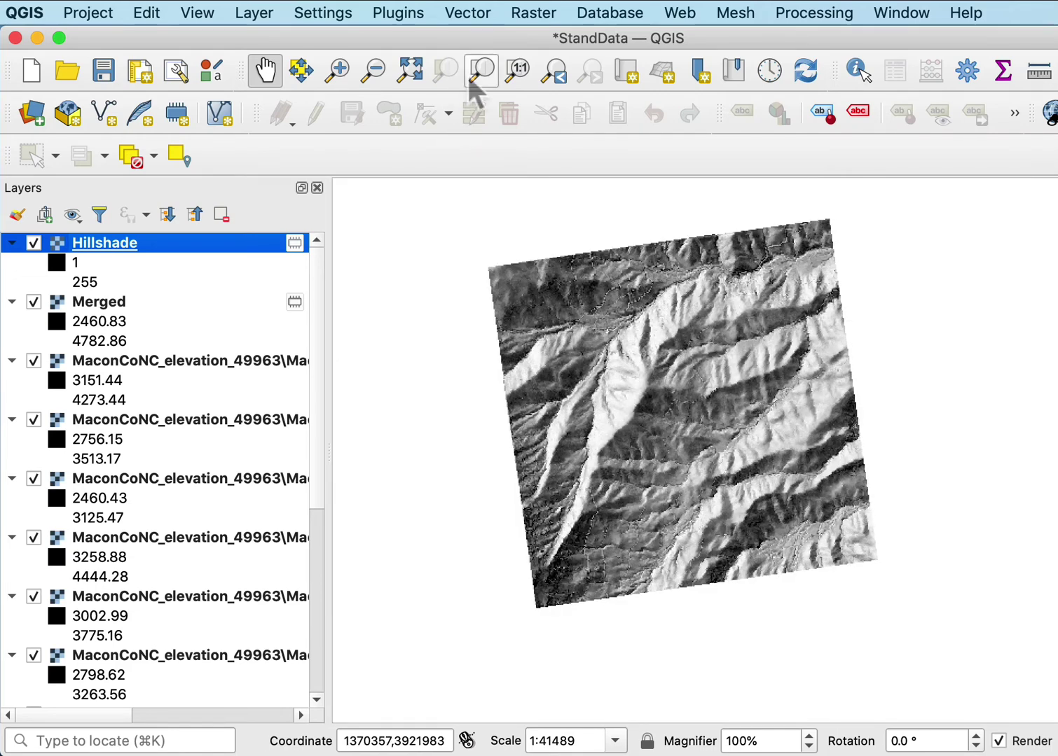
click(529, 14)
mouse_move(583, 116)
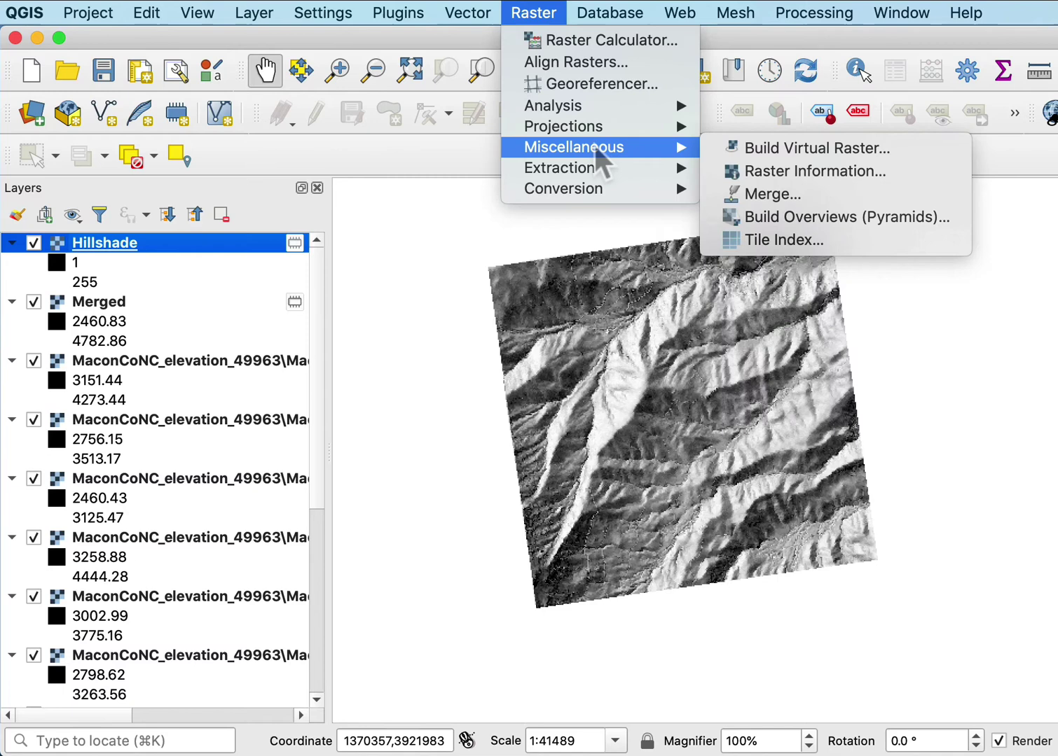
Open the Contour tool with Merged as input and set the contour interval to 50
mouse_move(608, 168)
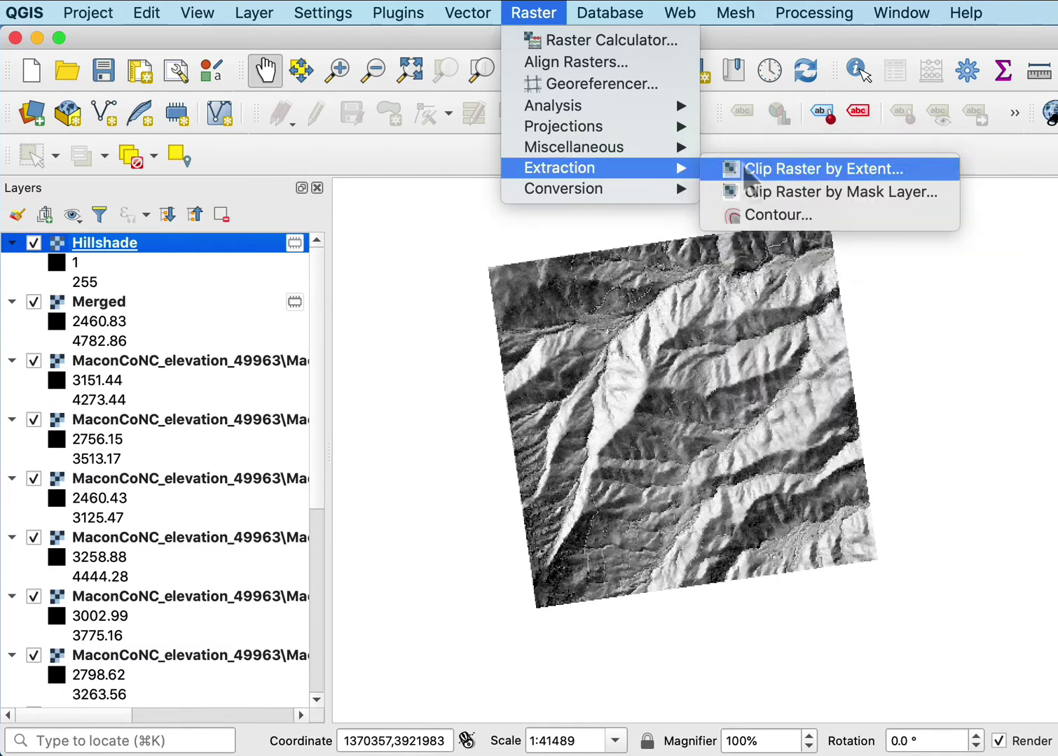
click(757, 214)
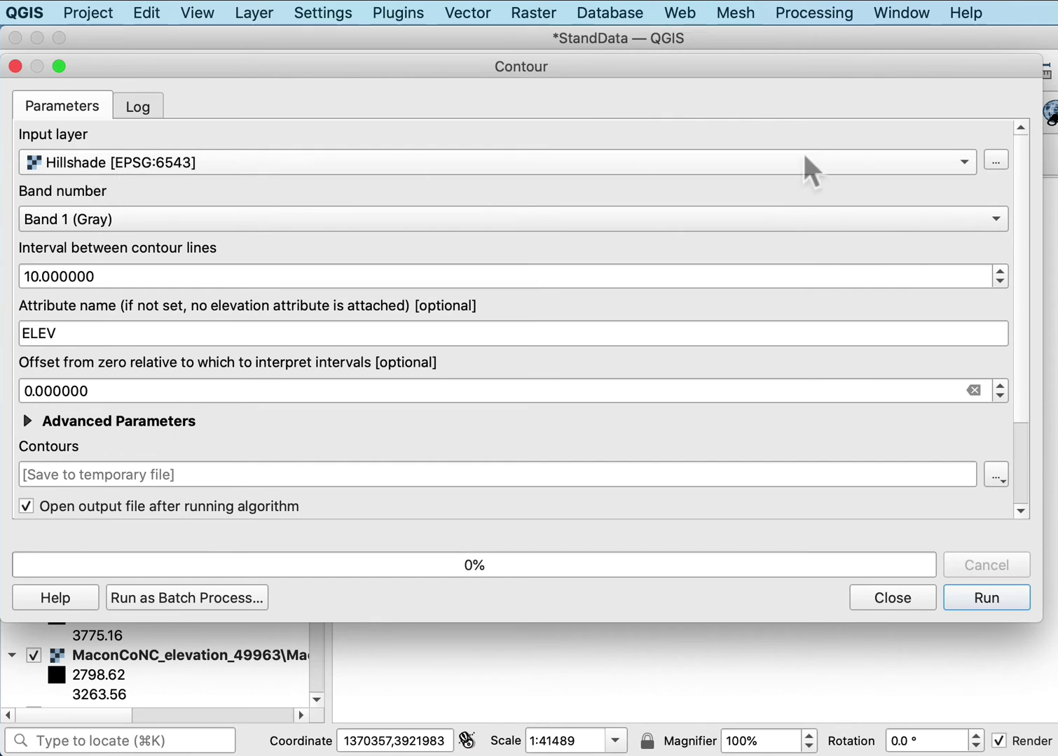
click(963, 163)
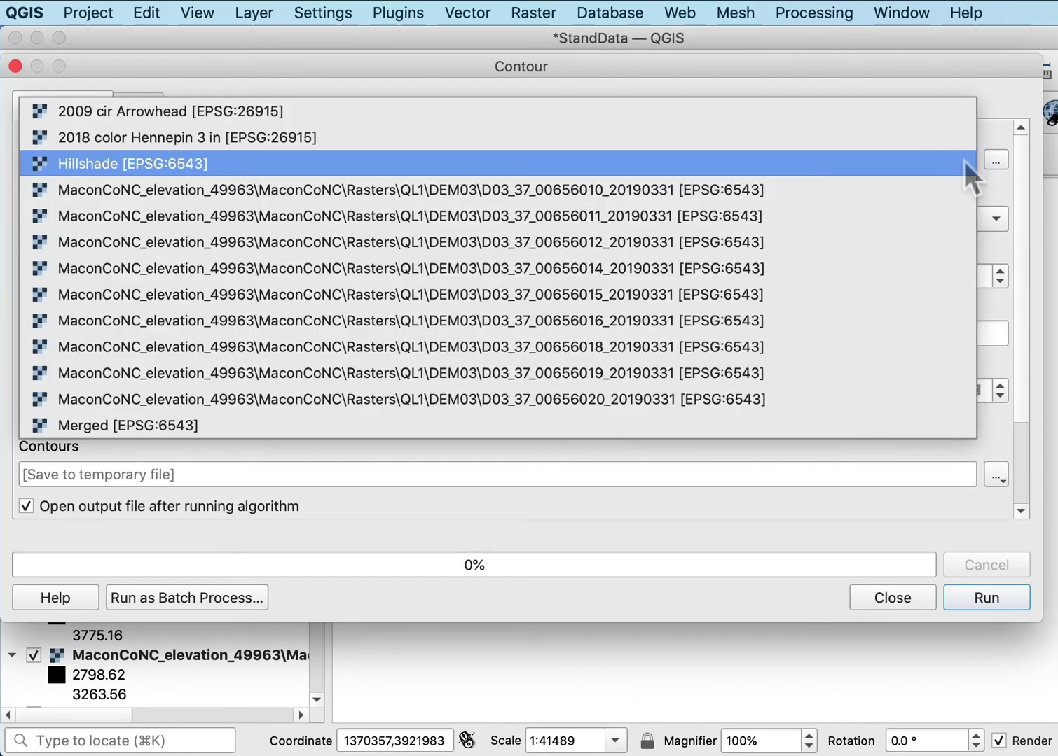
click(720, 420)
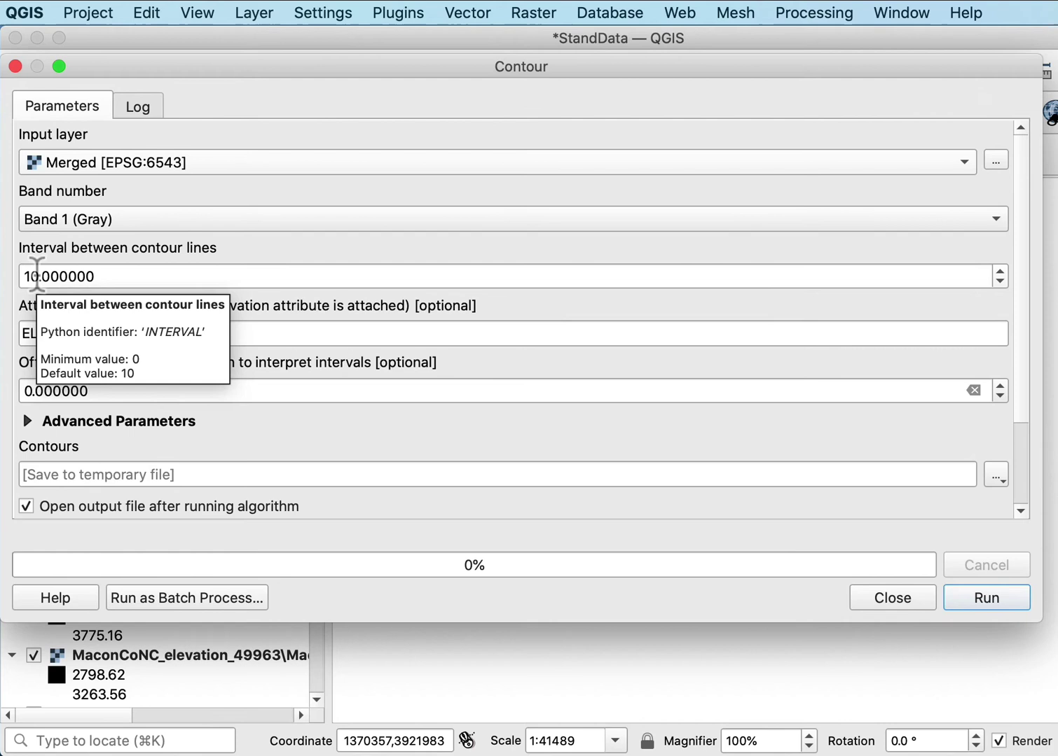
drag(37, 275, 10, 268)
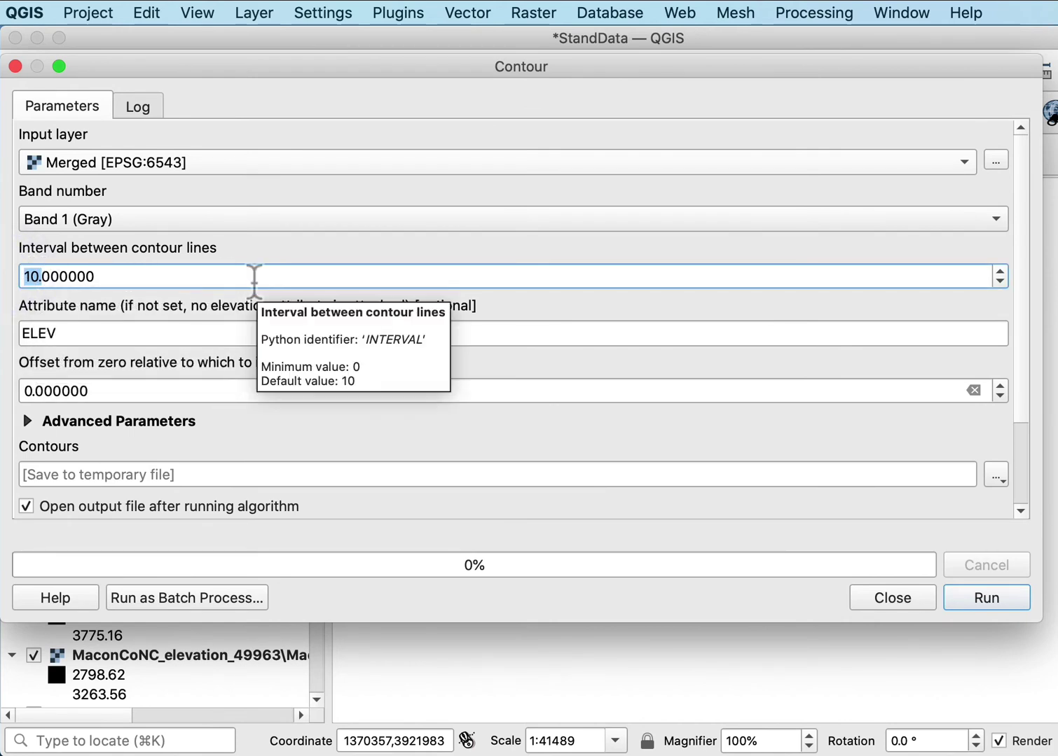
text(50.)
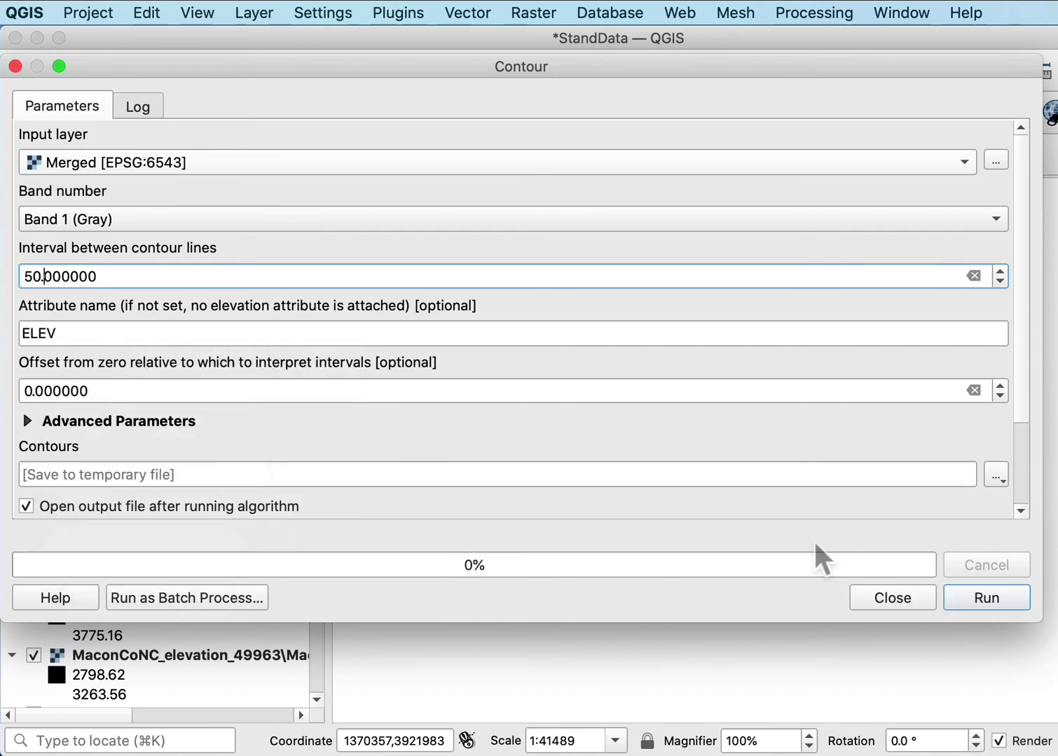
Generate the Contours layer, then hide Hillshade, Merged and the first three elevation tiles
click(994, 598)
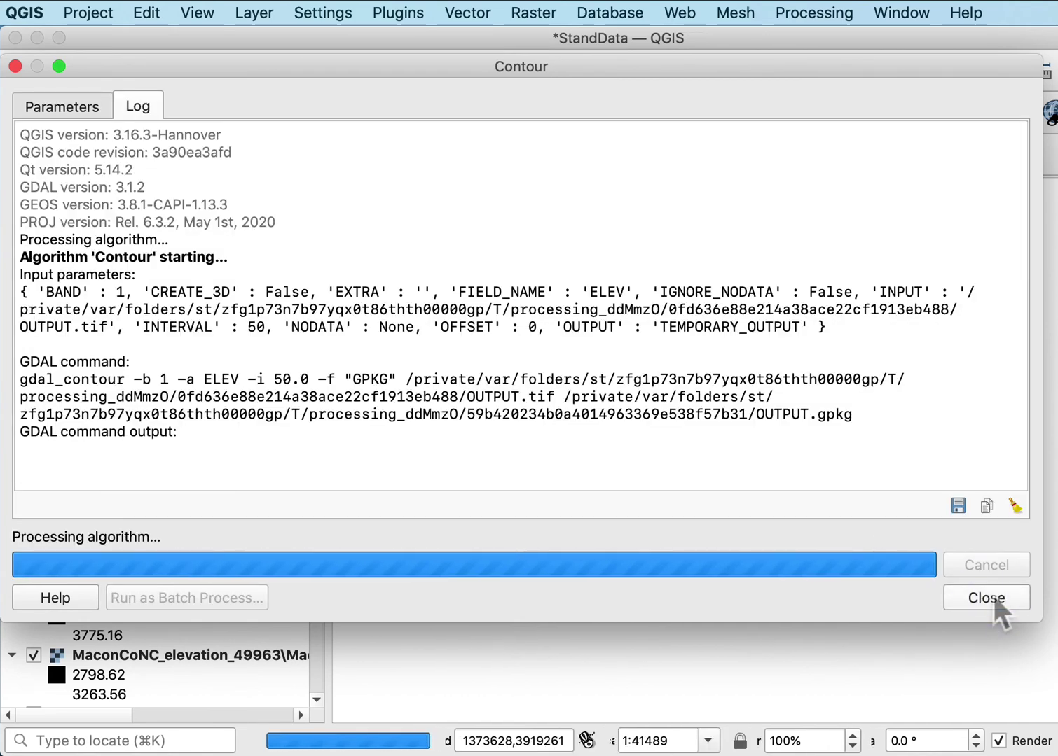
click(16, 67)
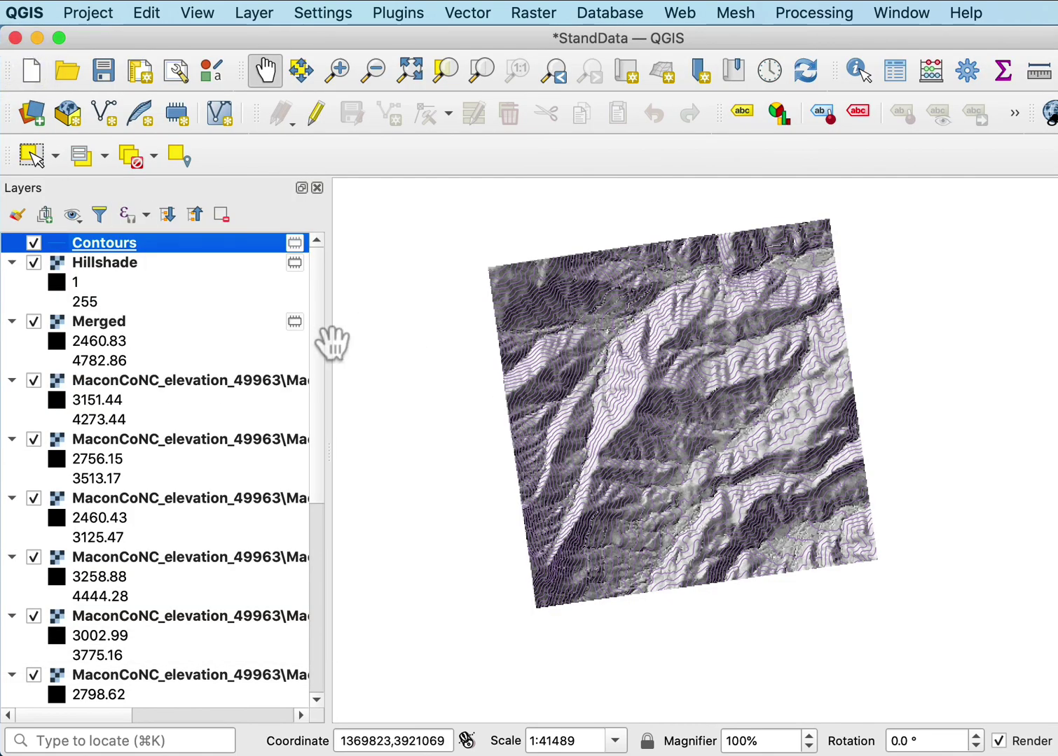
click(33, 263)
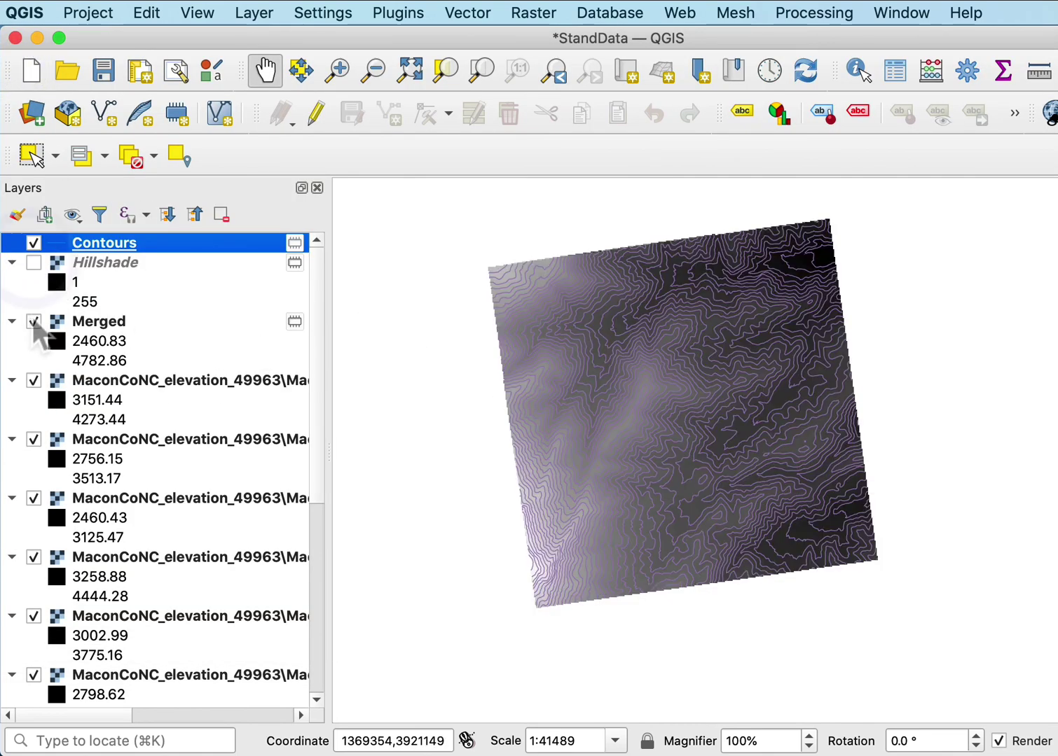
click(34, 323)
click(33, 380)
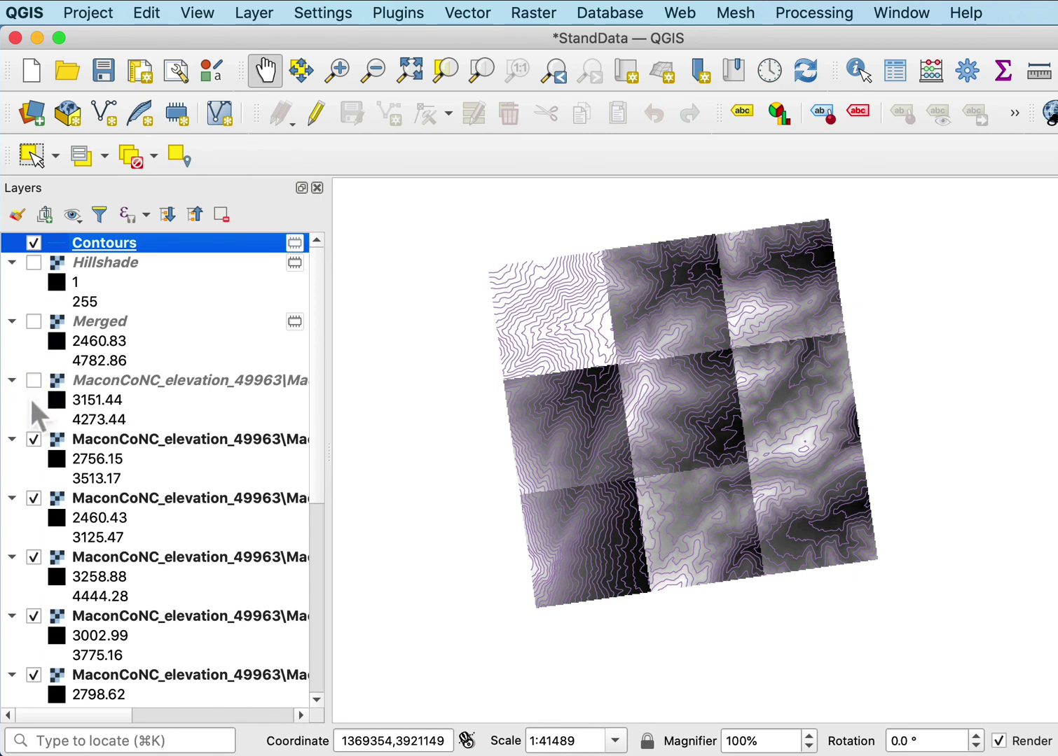
click(33, 440)
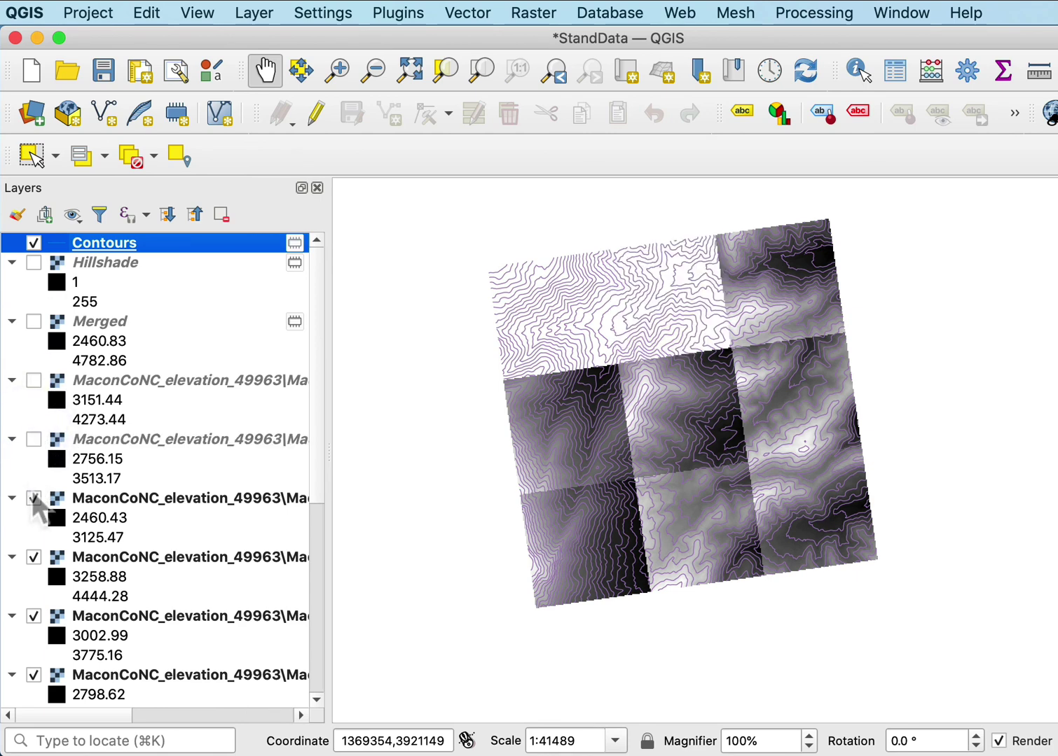
click(32, 499)
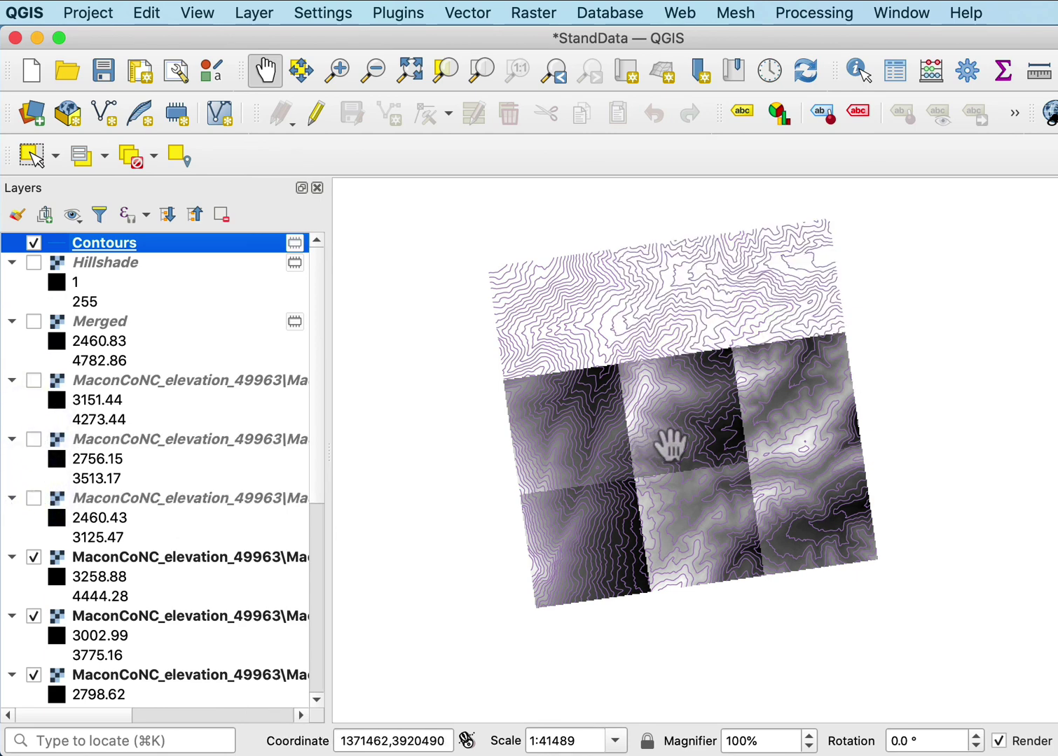